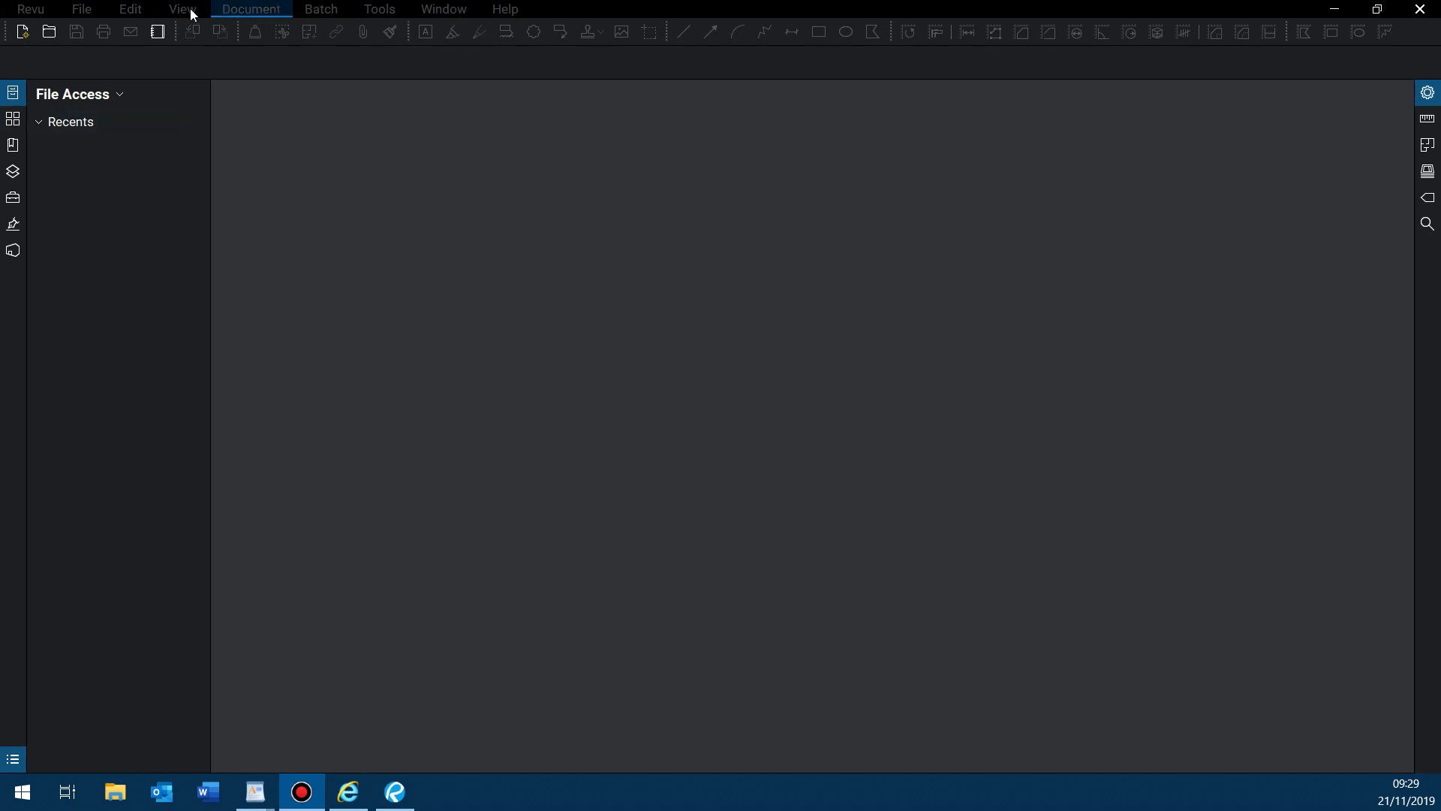
Step: Import the Survey profile from the Desktop folder through Manage Profiles and accept the updated profile list
left_click(41, 12)
left_click(42, 10)
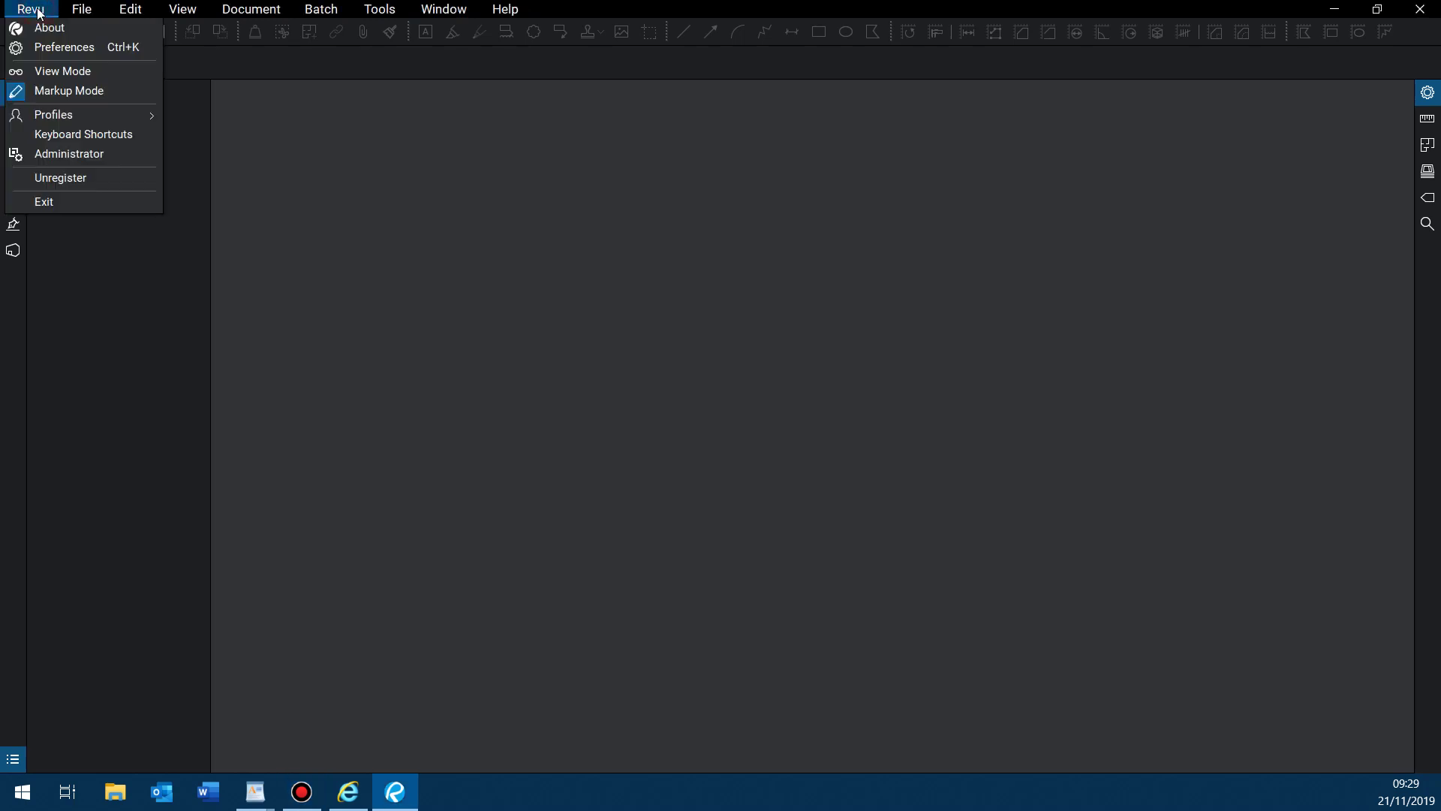
mouse_move(73, 114)
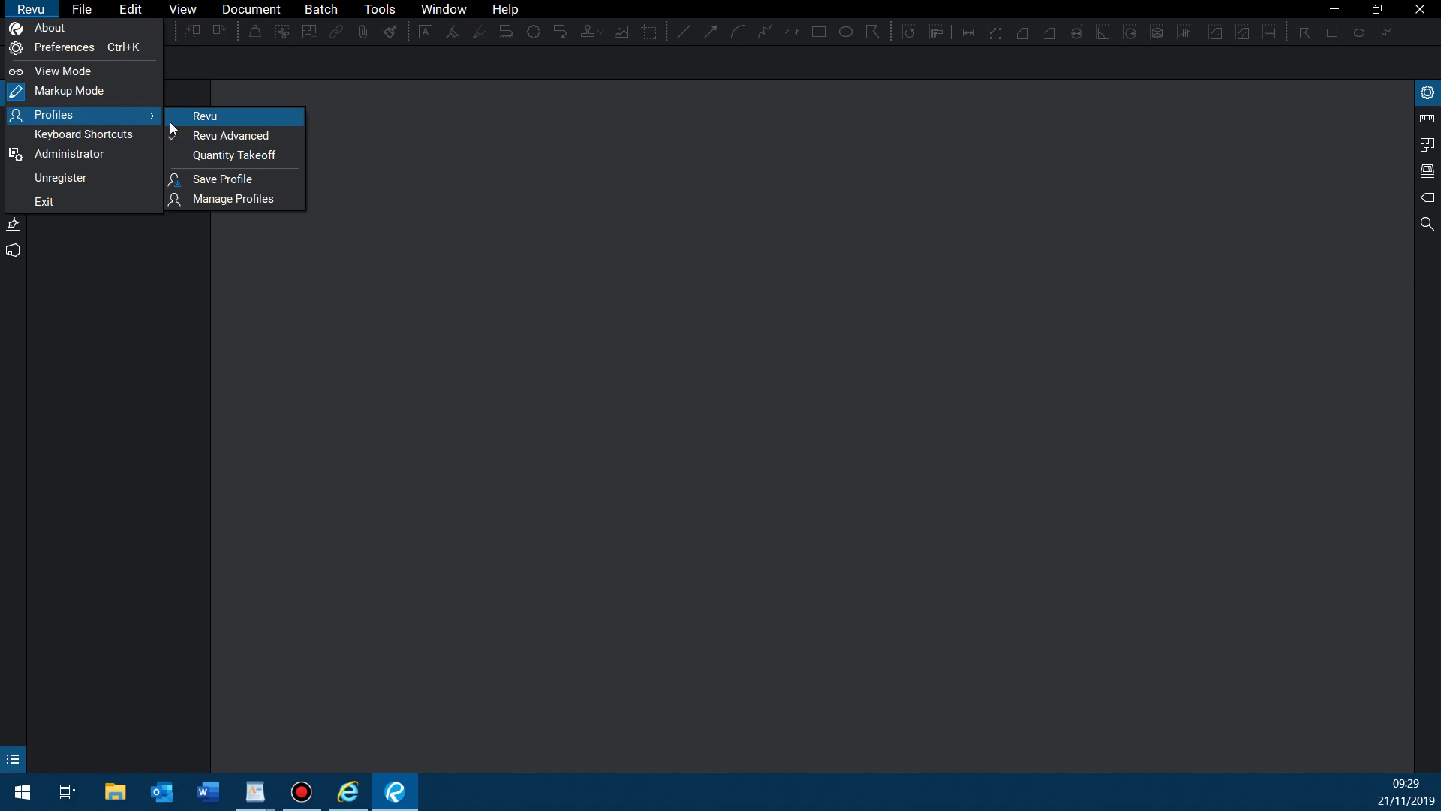
left_click(217, 201)
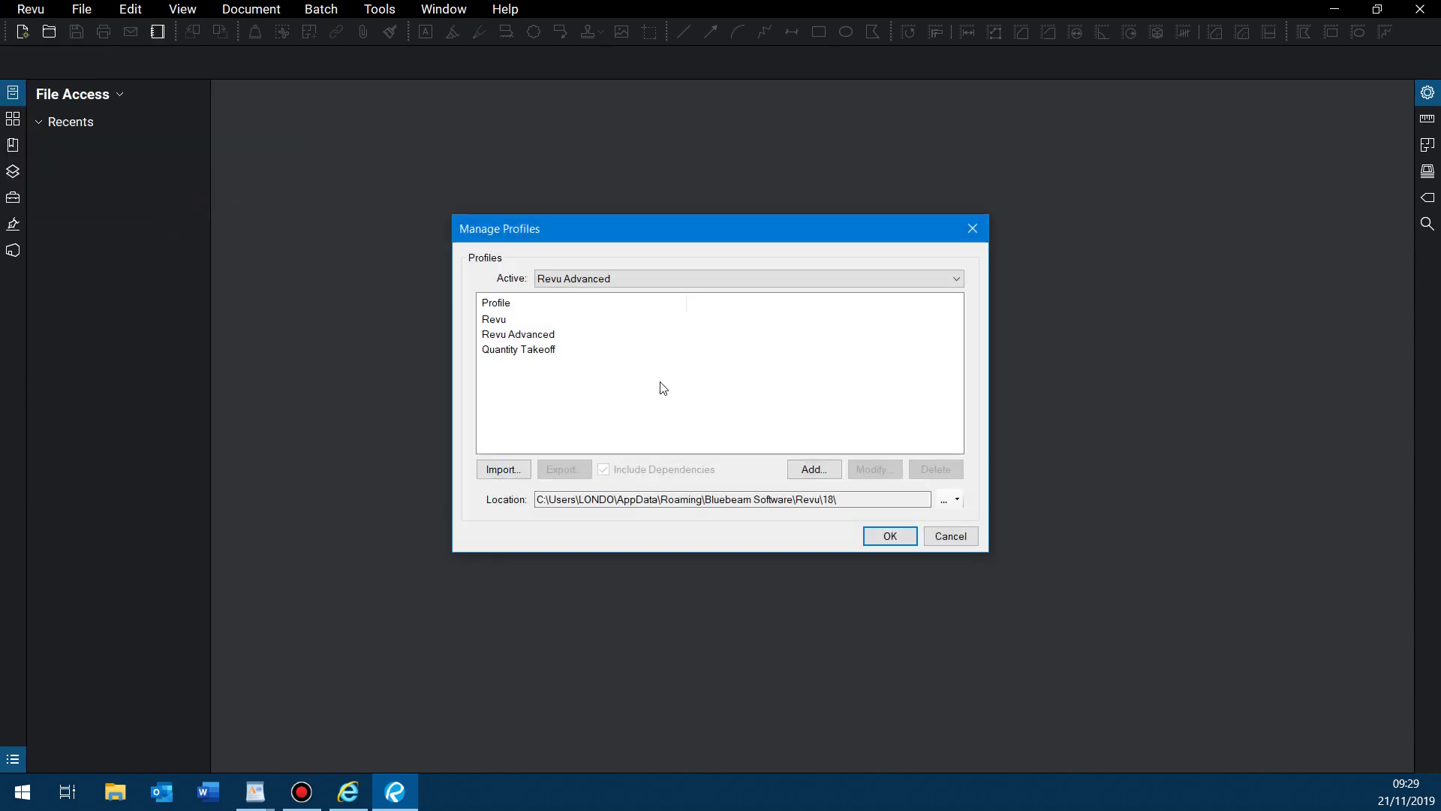
left_click(500, 470)
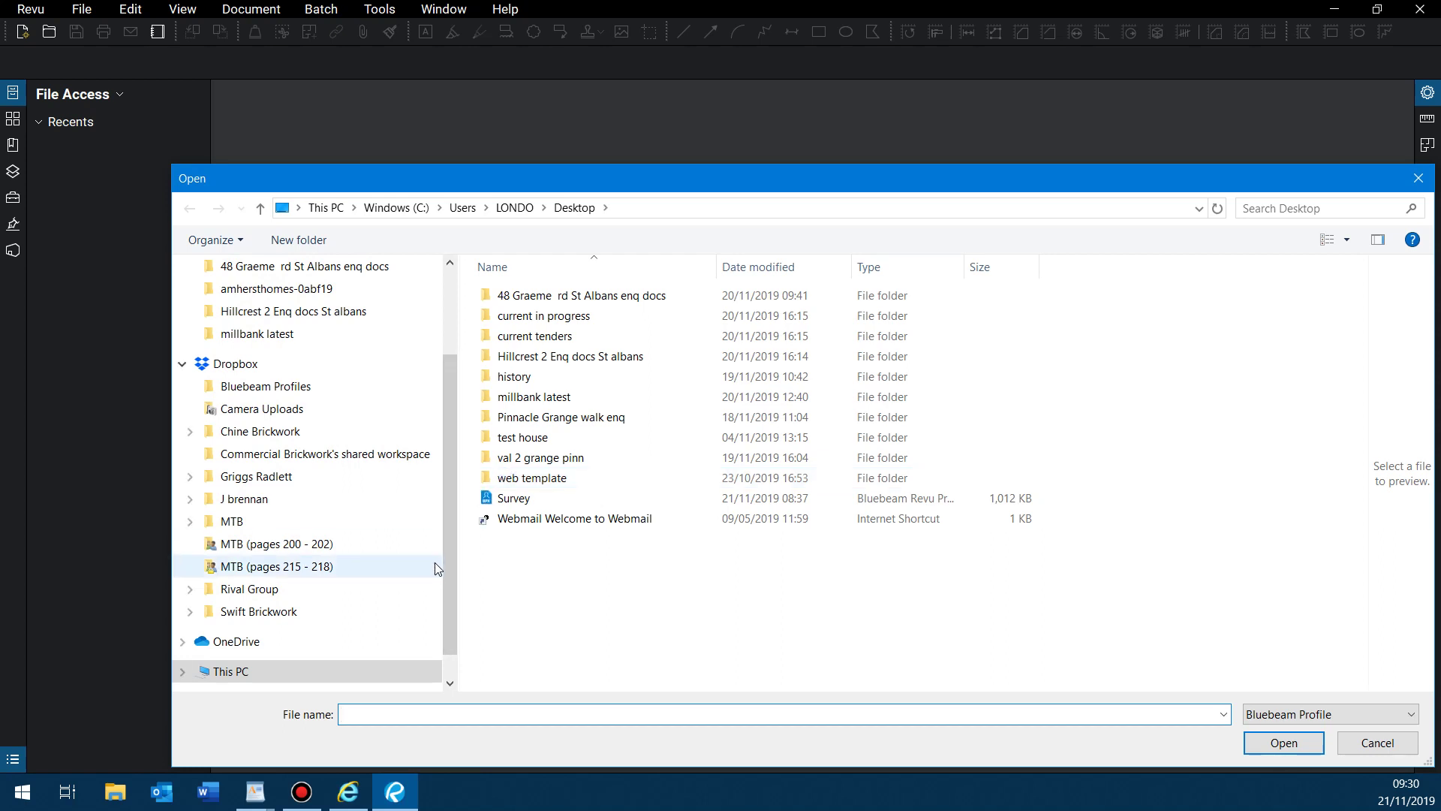
double_click(518, 501)
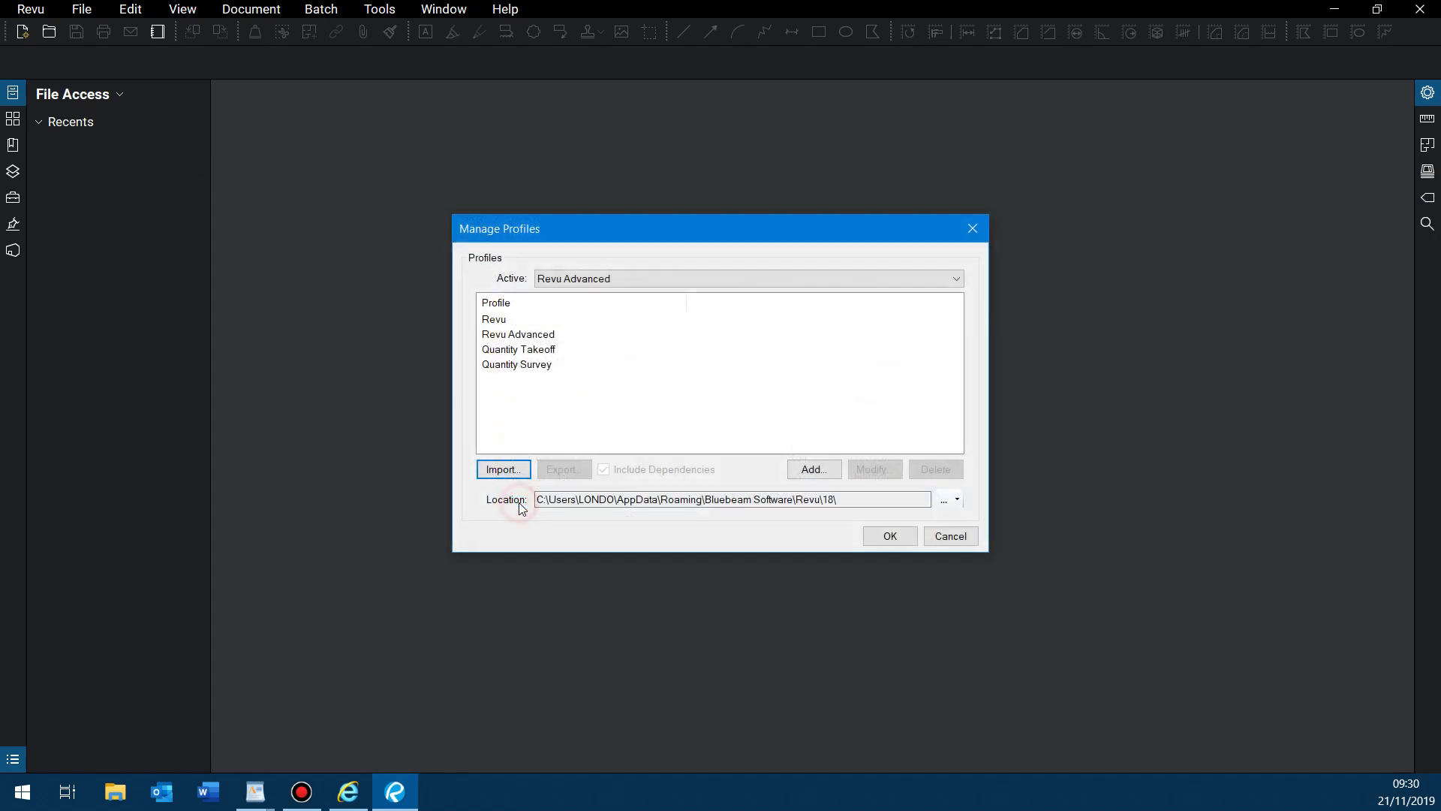
left_click(890, 536)
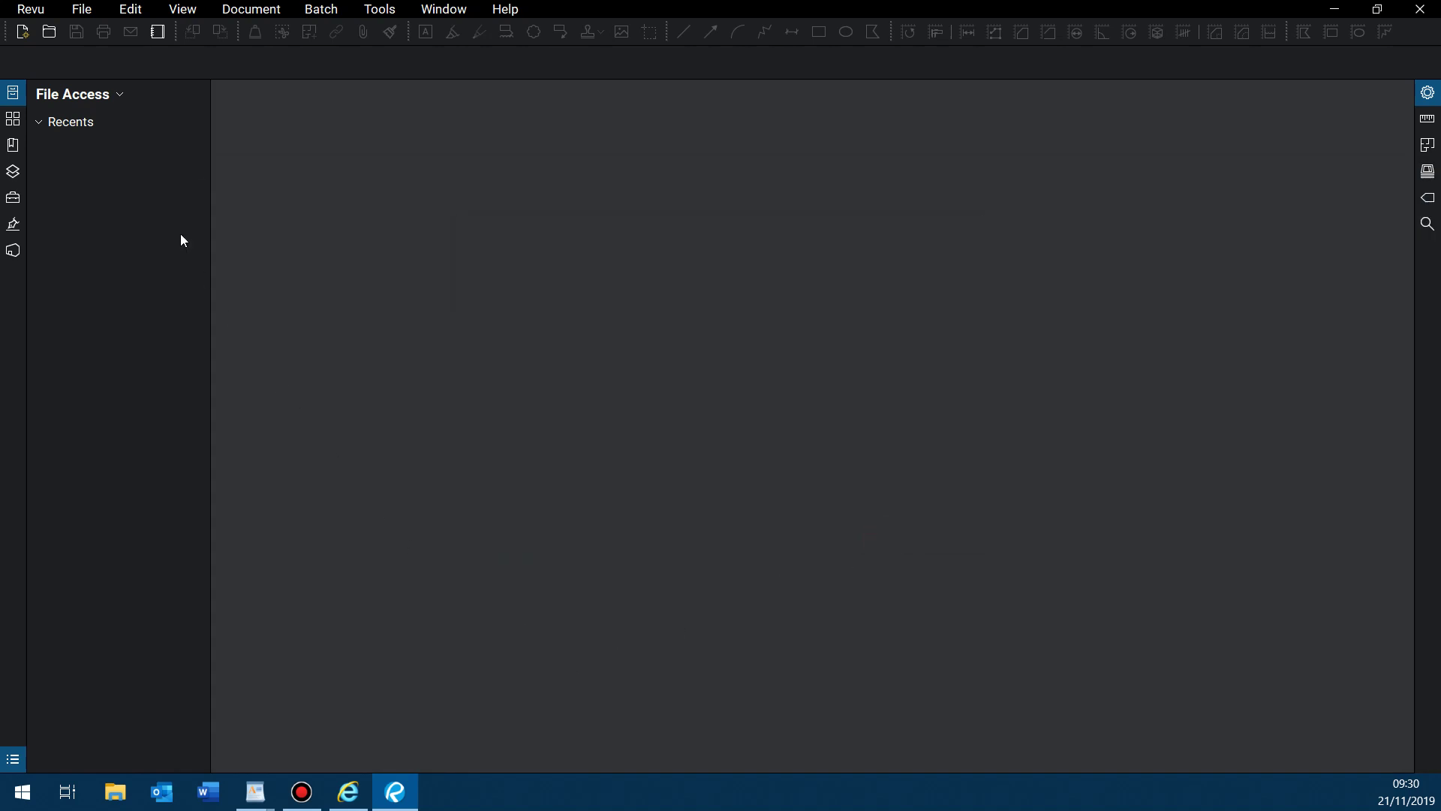
Step: Switch the active profile to Quantity Survey
left_click(30, 9)
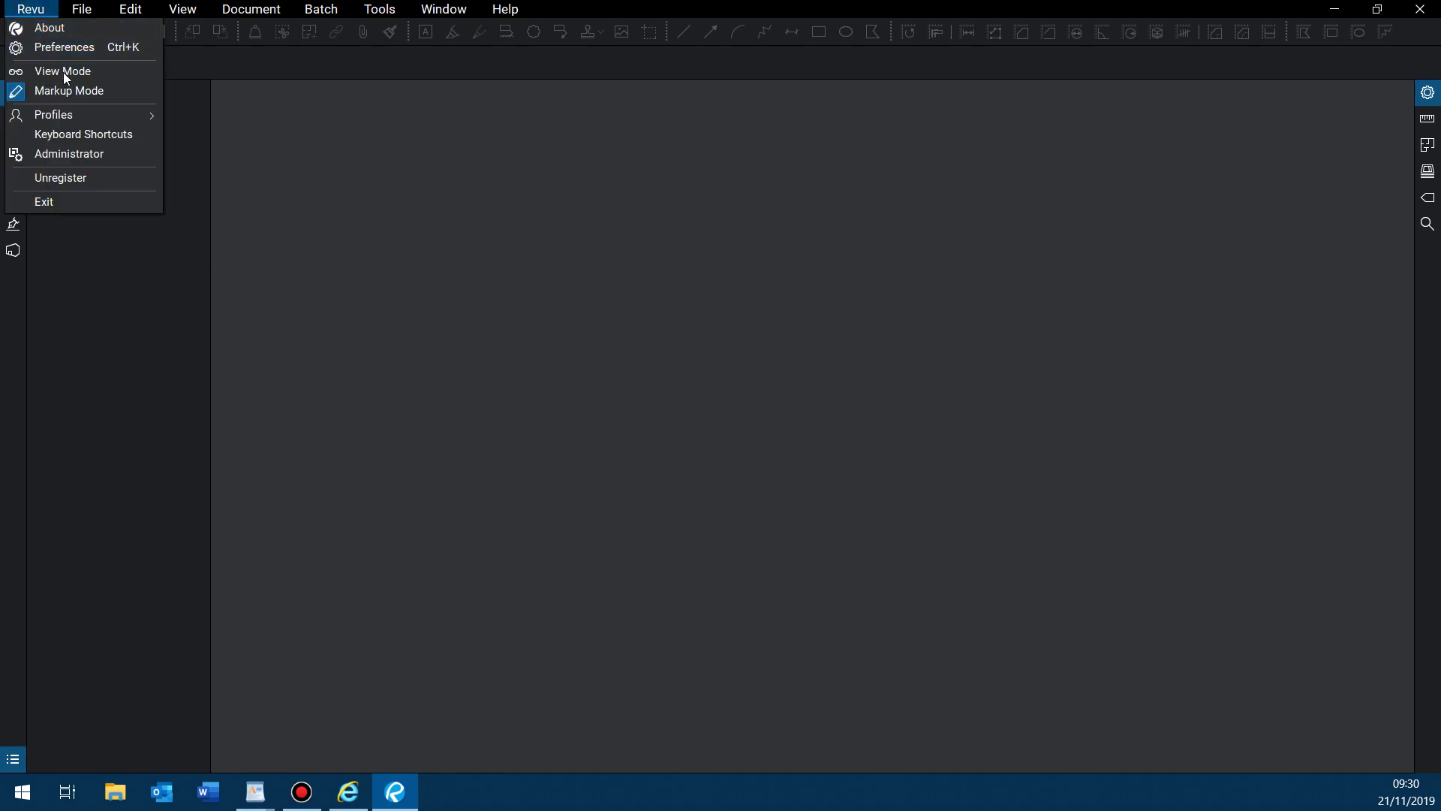
mouse_move(71, 111)
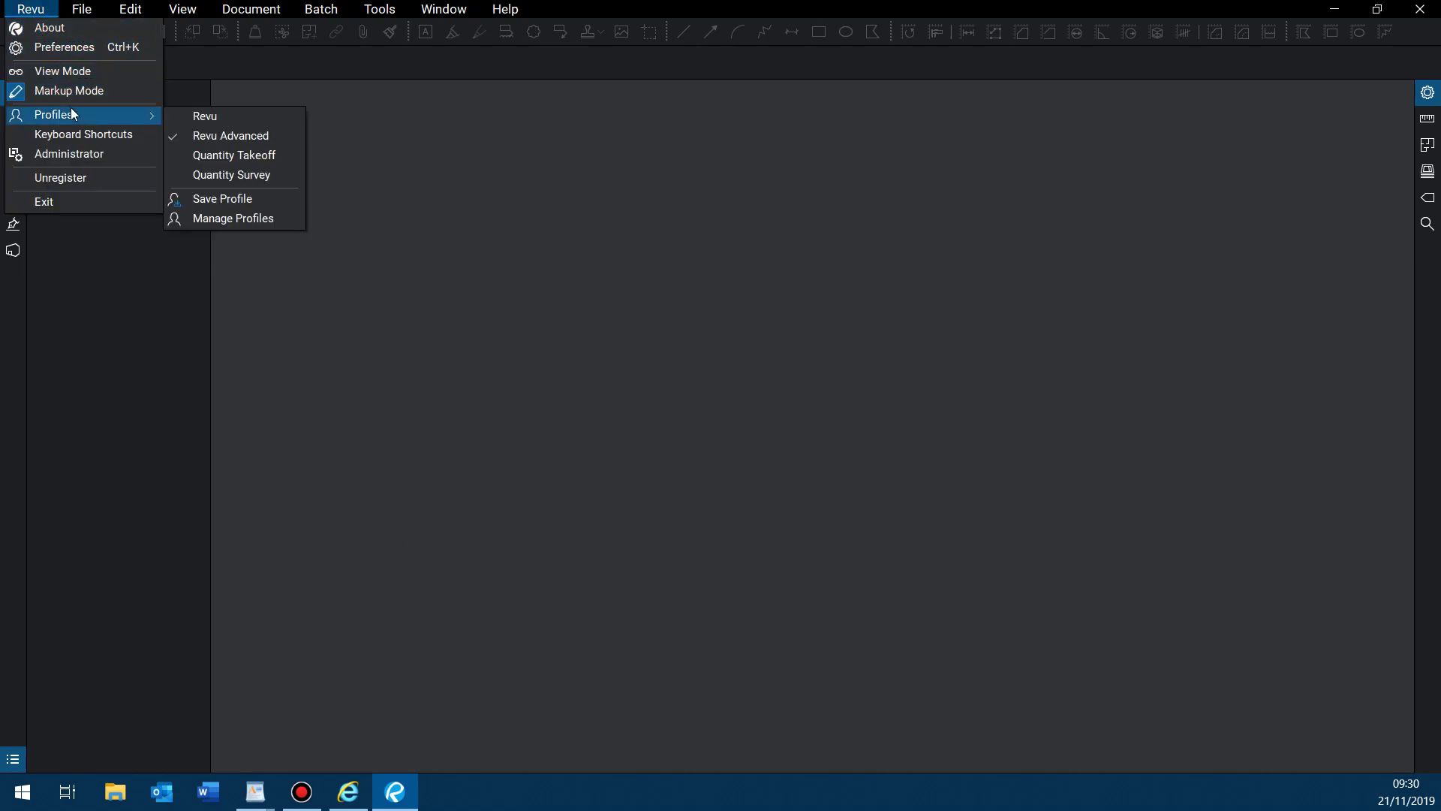
left_click(184, 175)
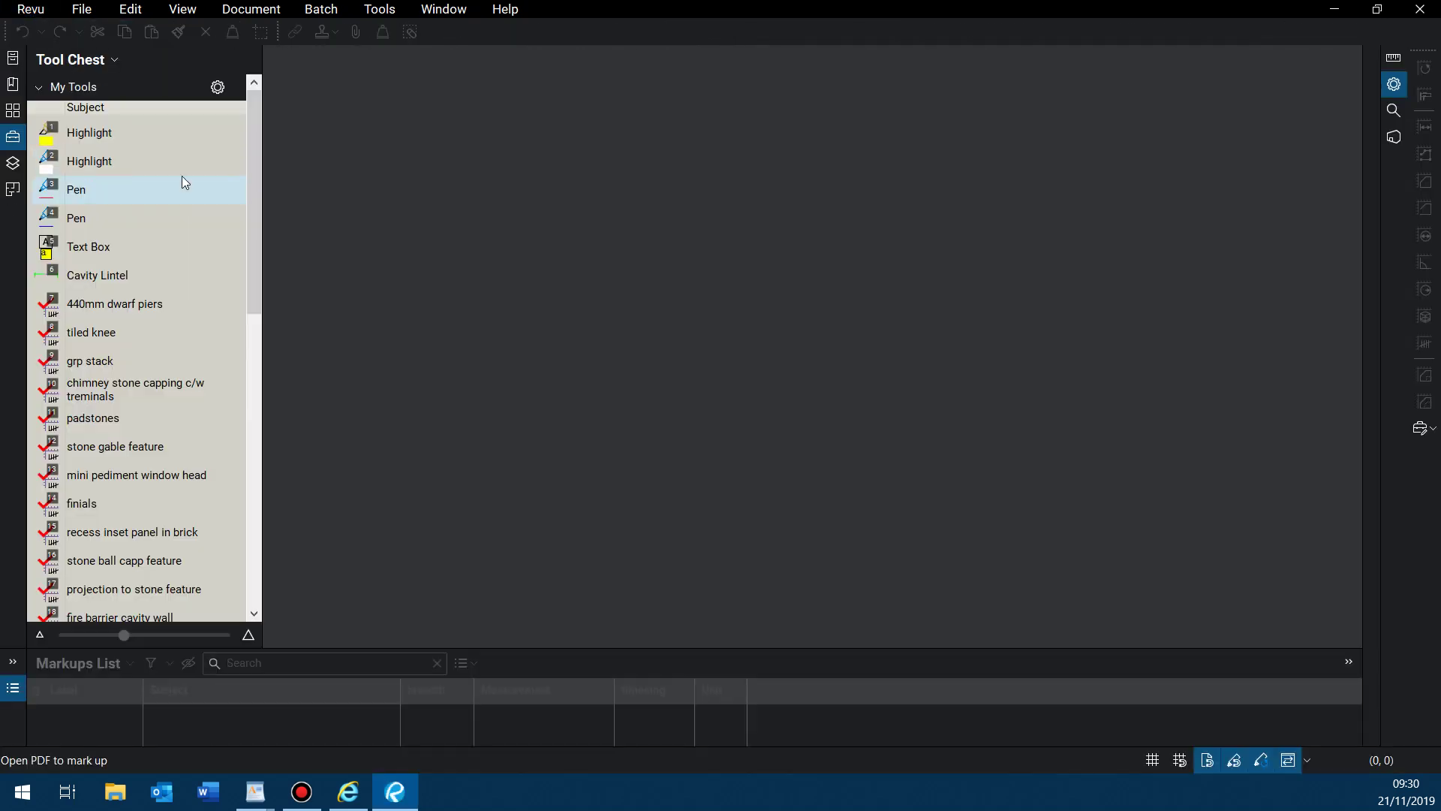
left_click(460, 304)
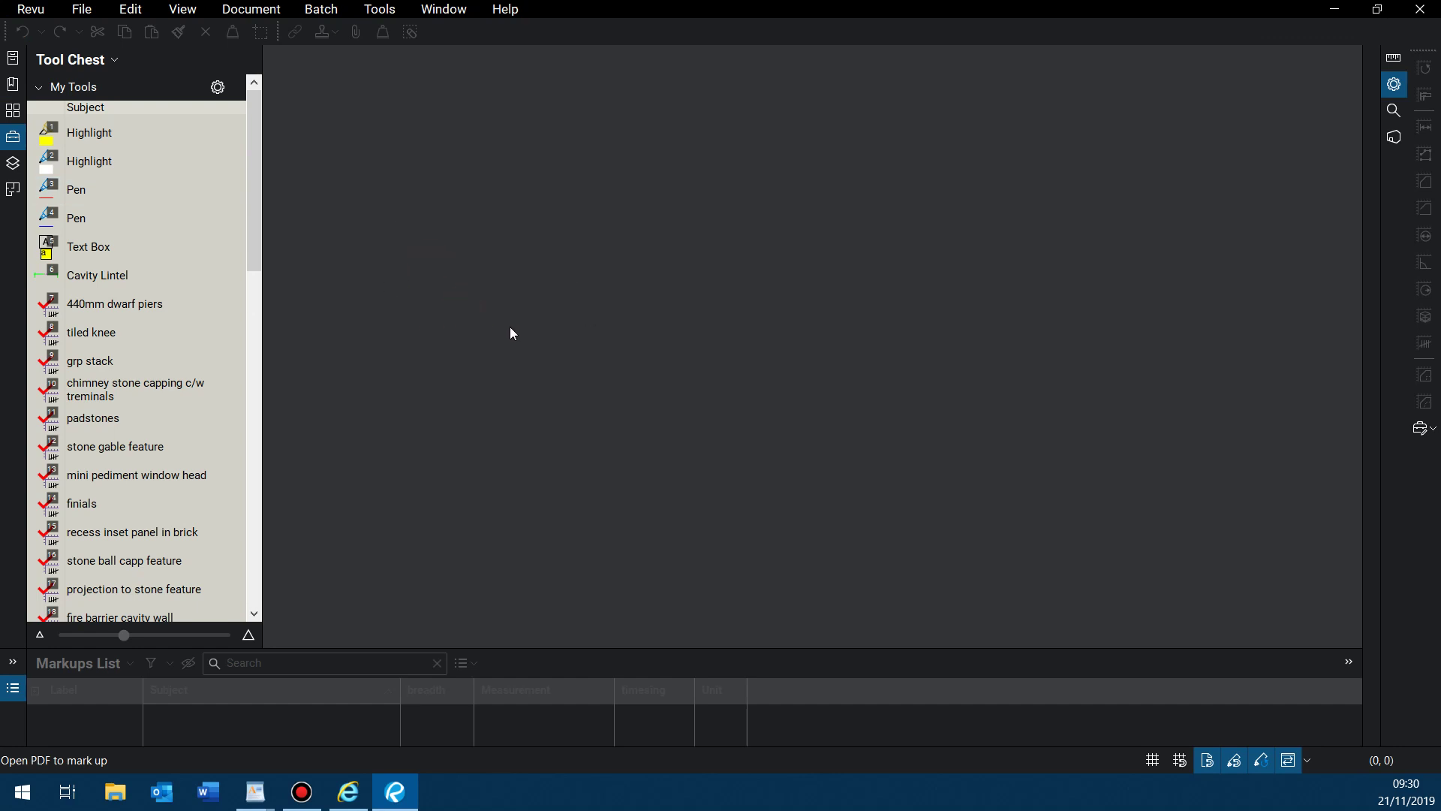
Step: Collapse the My Tools and Wall Types (girth) tool sets in the Tool Chest
left_click(38, 89)
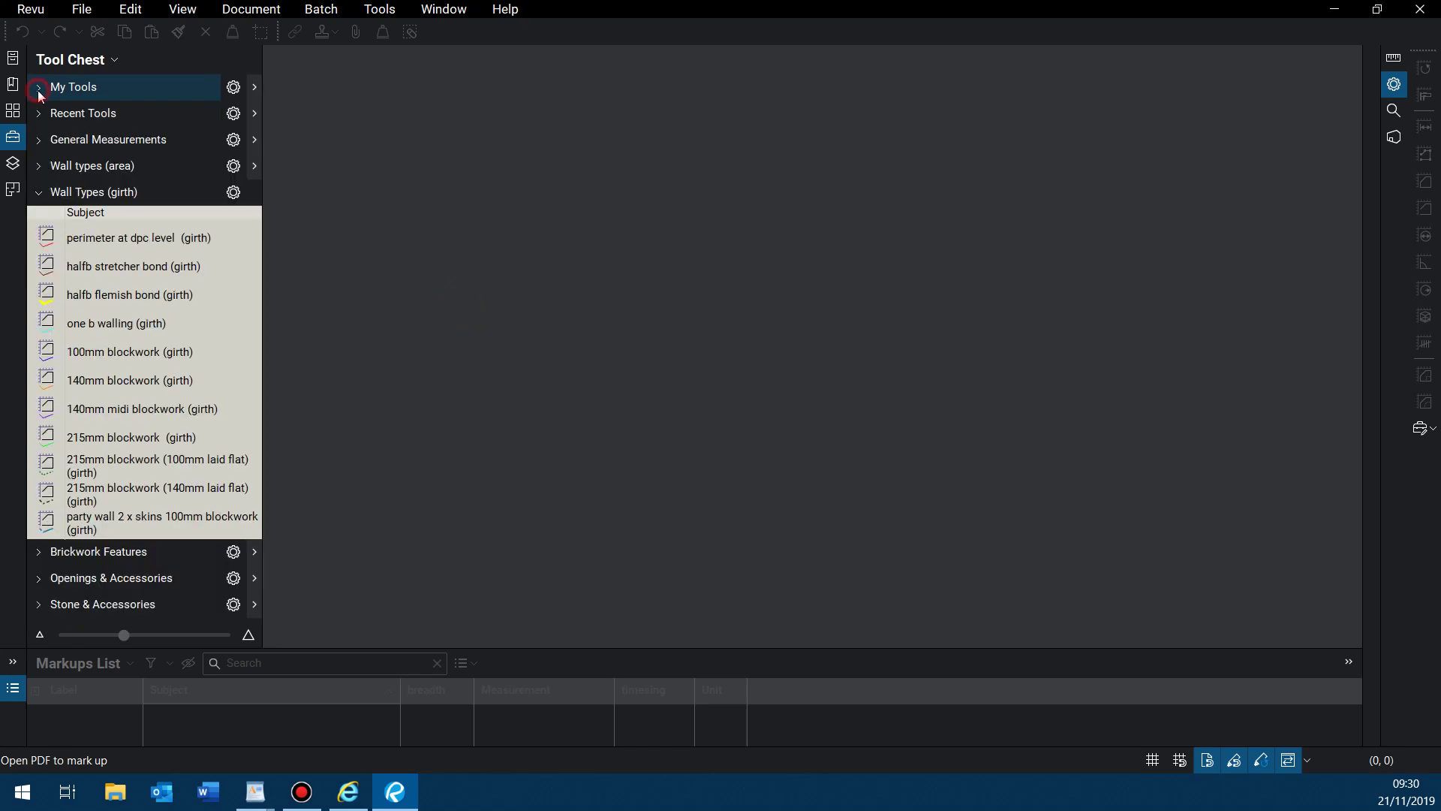
left_click(44, 189)
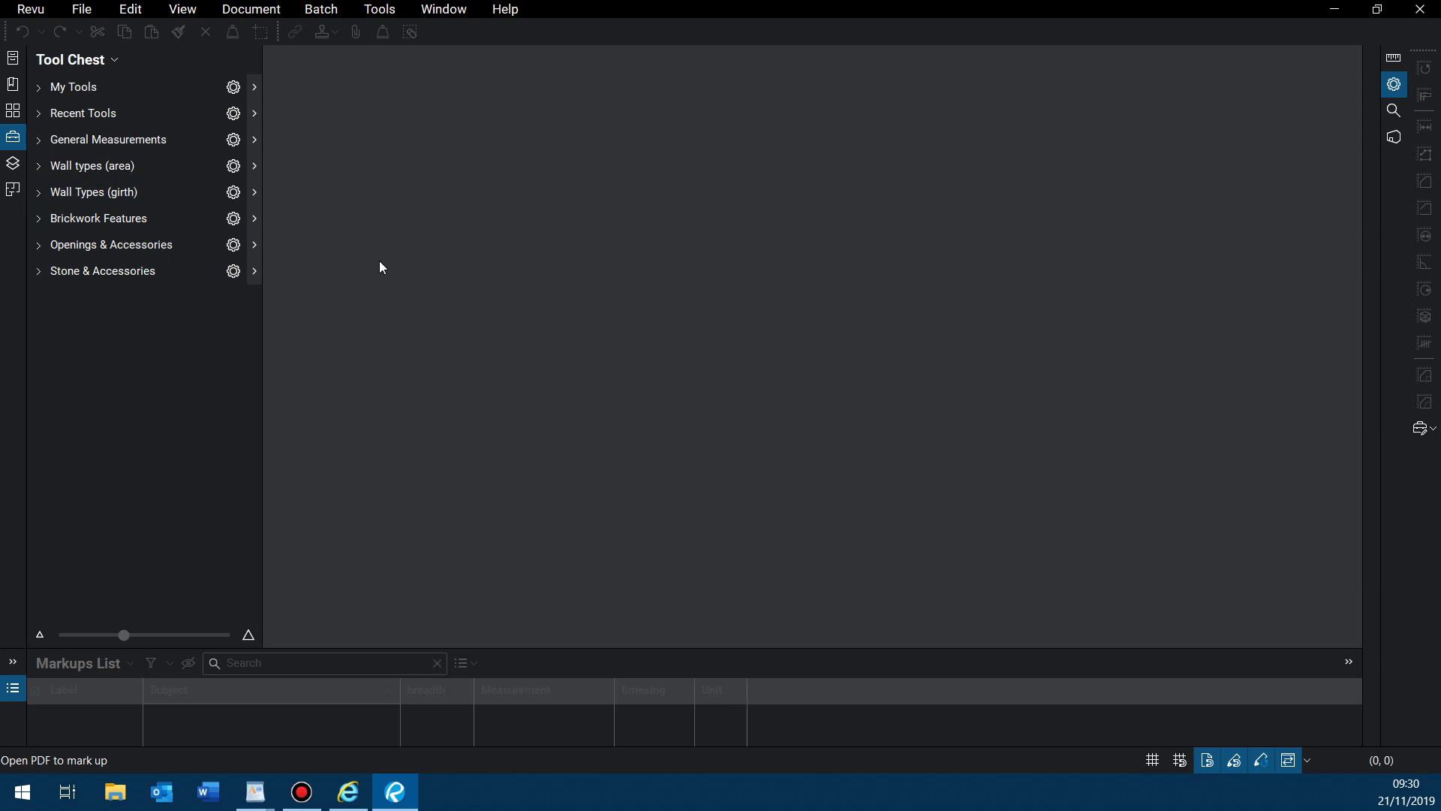
key("alt+Tab")
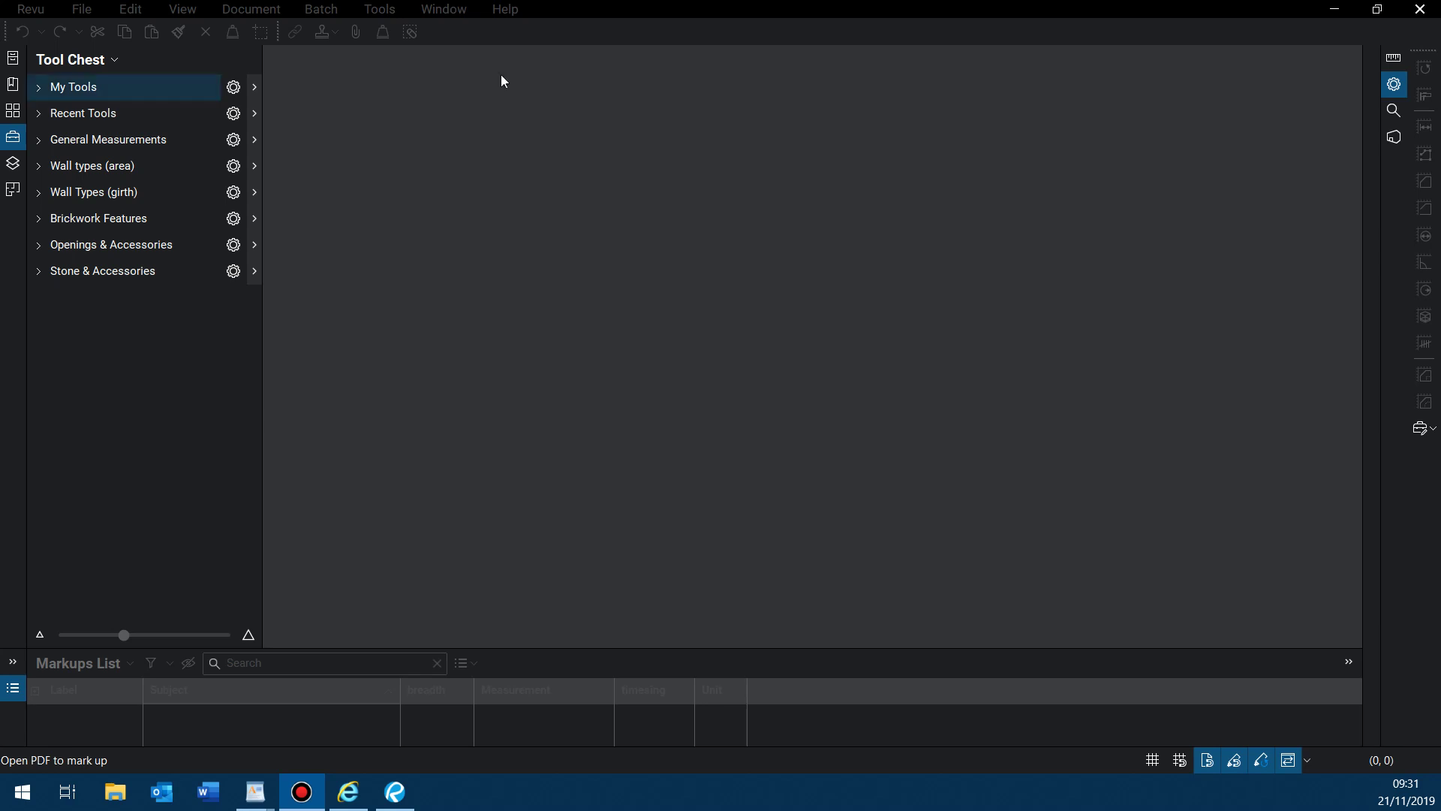
Step: Narrow the Tool Chest panel, and hide and show it again
left_click_drag(263, 393, 216, 422)
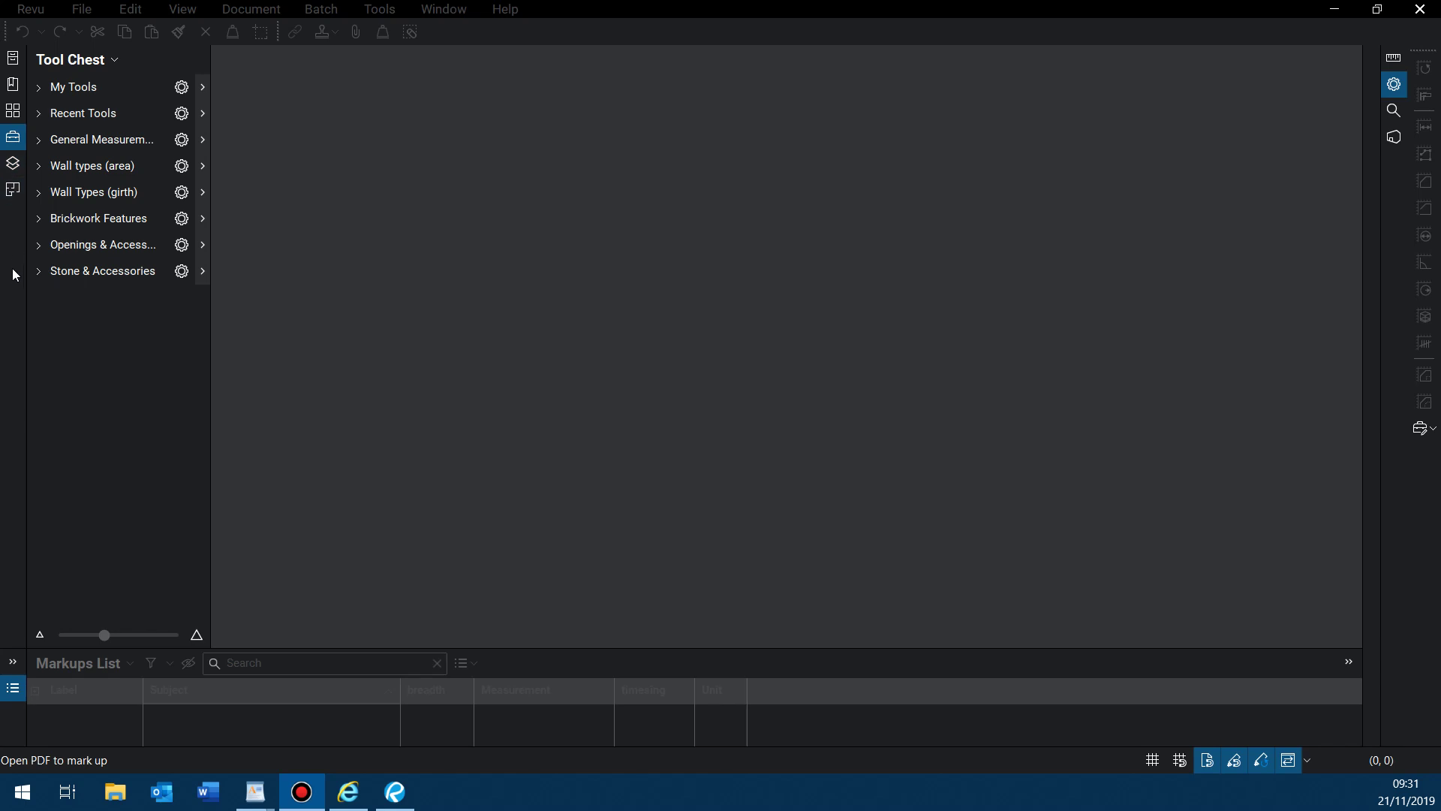
left_click(14, 144)
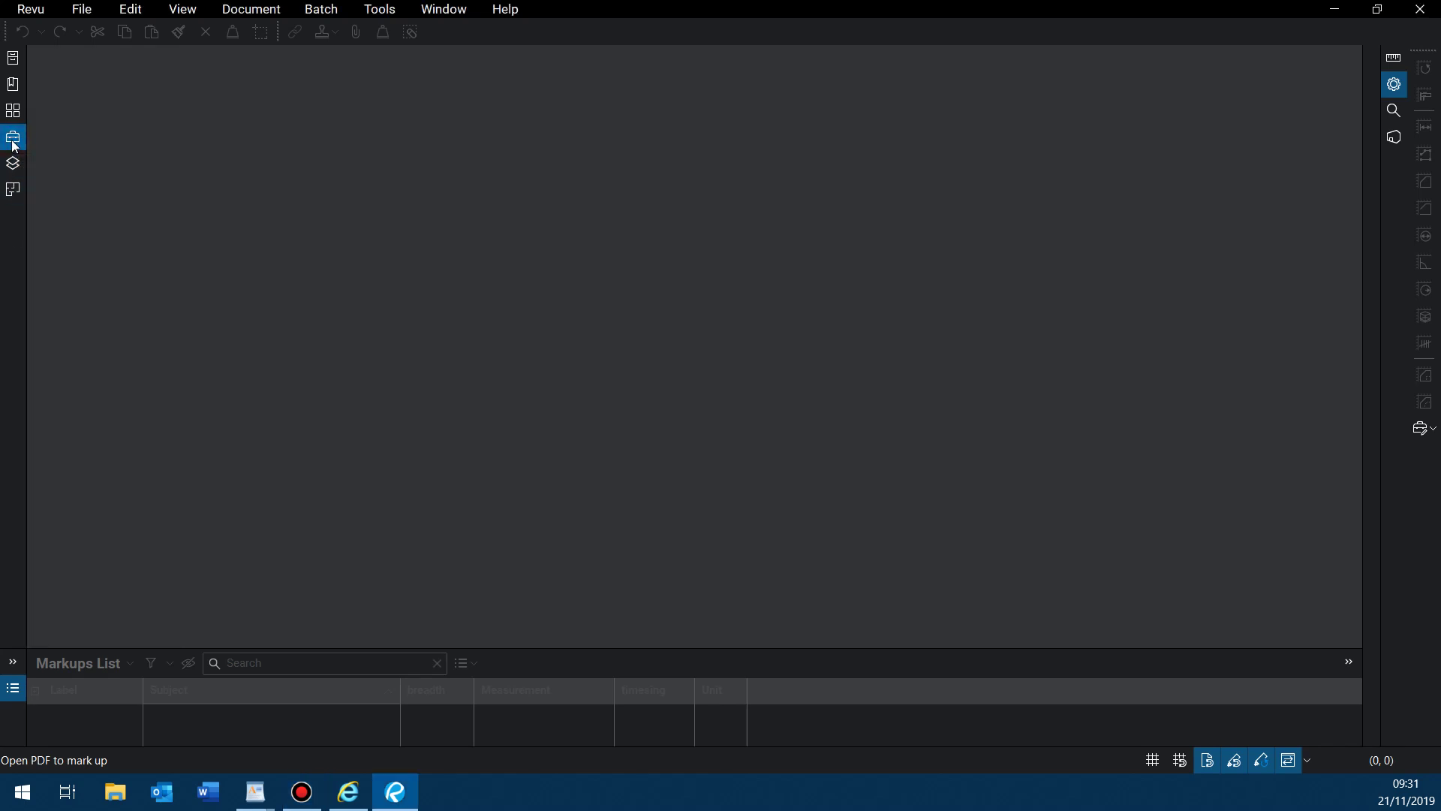
left_click(13, 144)
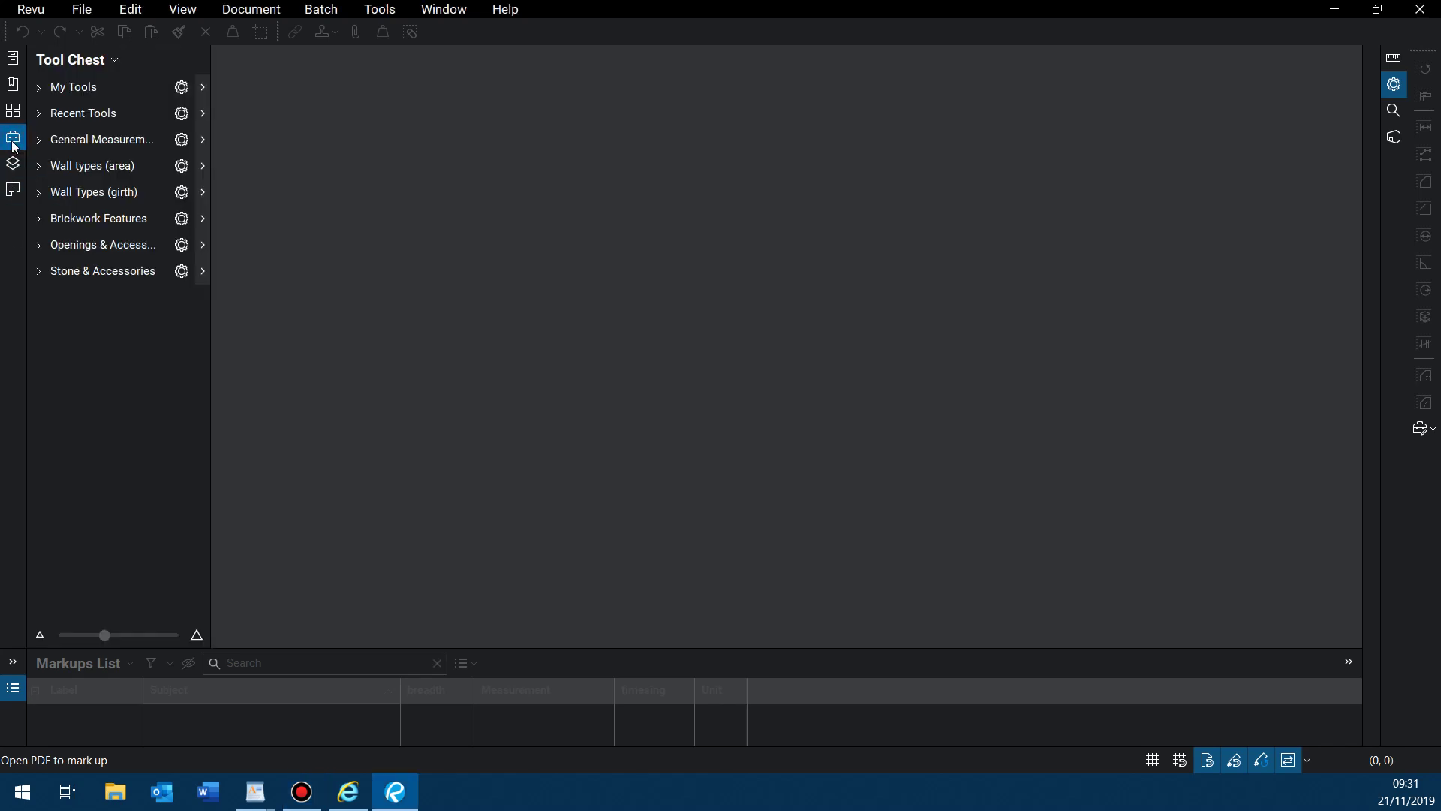
Step: Expand the tool sets from Recent Tools and General Measurements onward and examine the measurement and wall type tools they contain
left_click(39, 114)
left_click(39, 185)
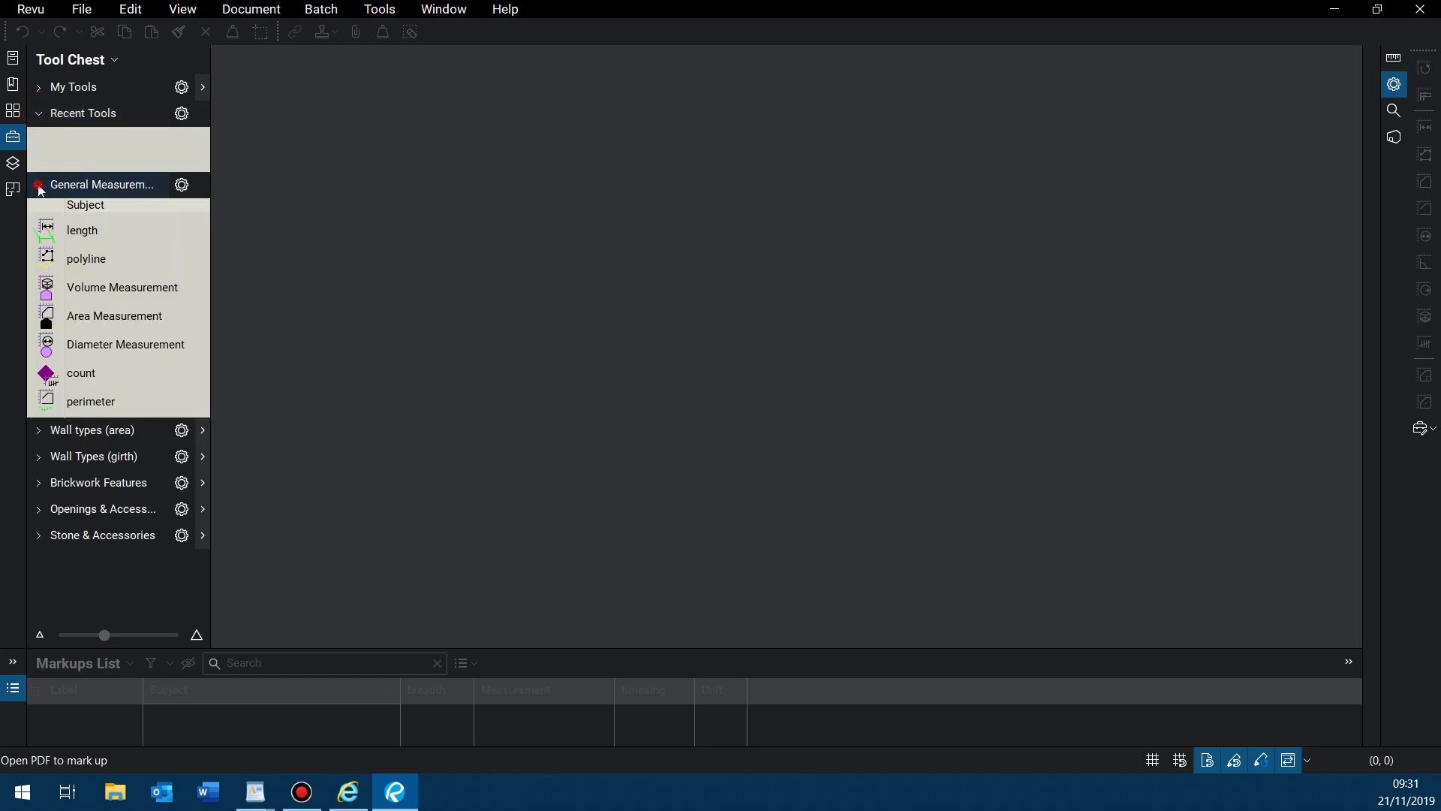
left_click(42, 422)
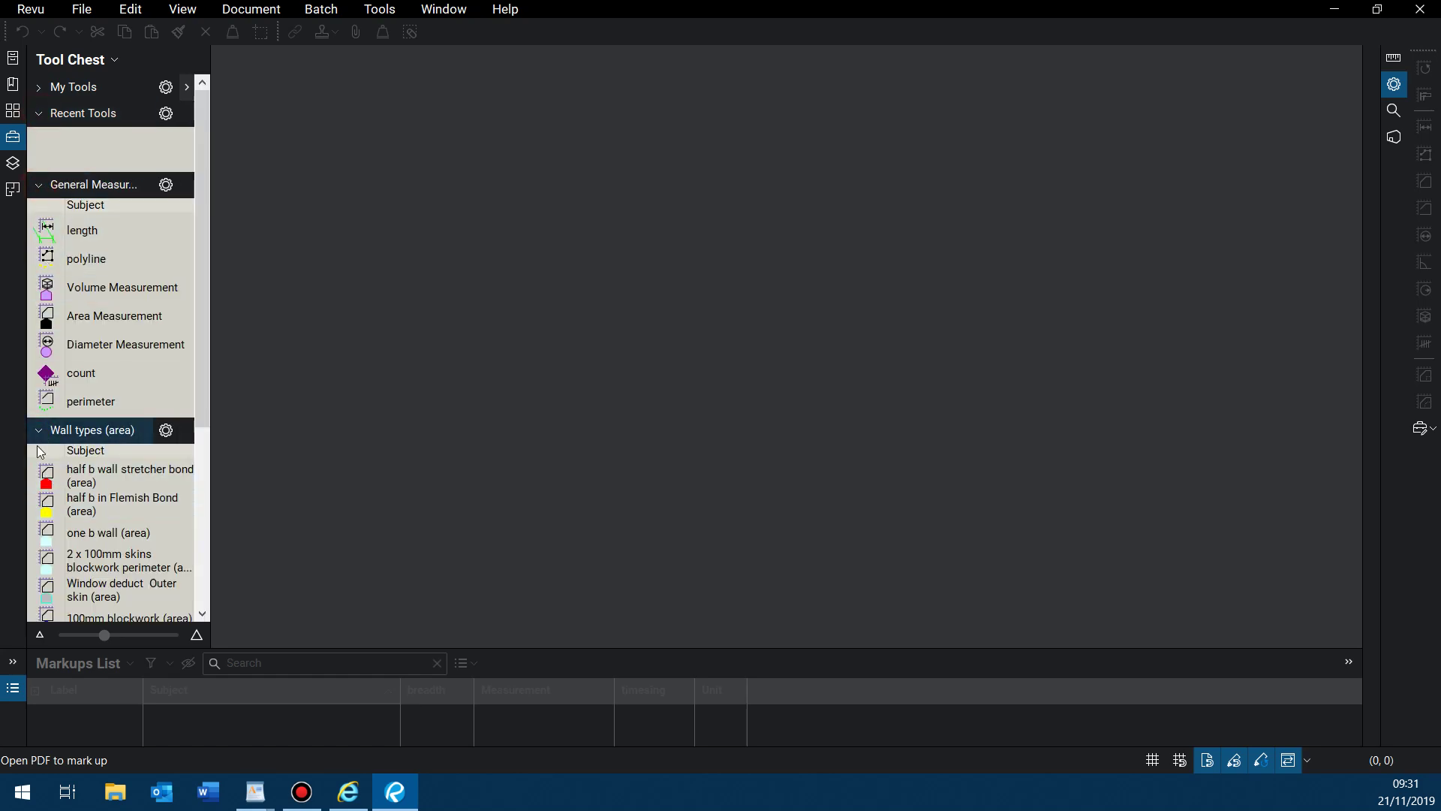
scroll(41, 488, "down", 4)
left_click(39, 529)
scroll(41, 532, "down", 5)
left_click(39, 555)
scroll(60, 548, "down", 6)
scroll(60, 549, "down", 2)
left_click(76, 581)
scroll(109, 462, "down", 6)
scroll(108, 461, "up", 20)
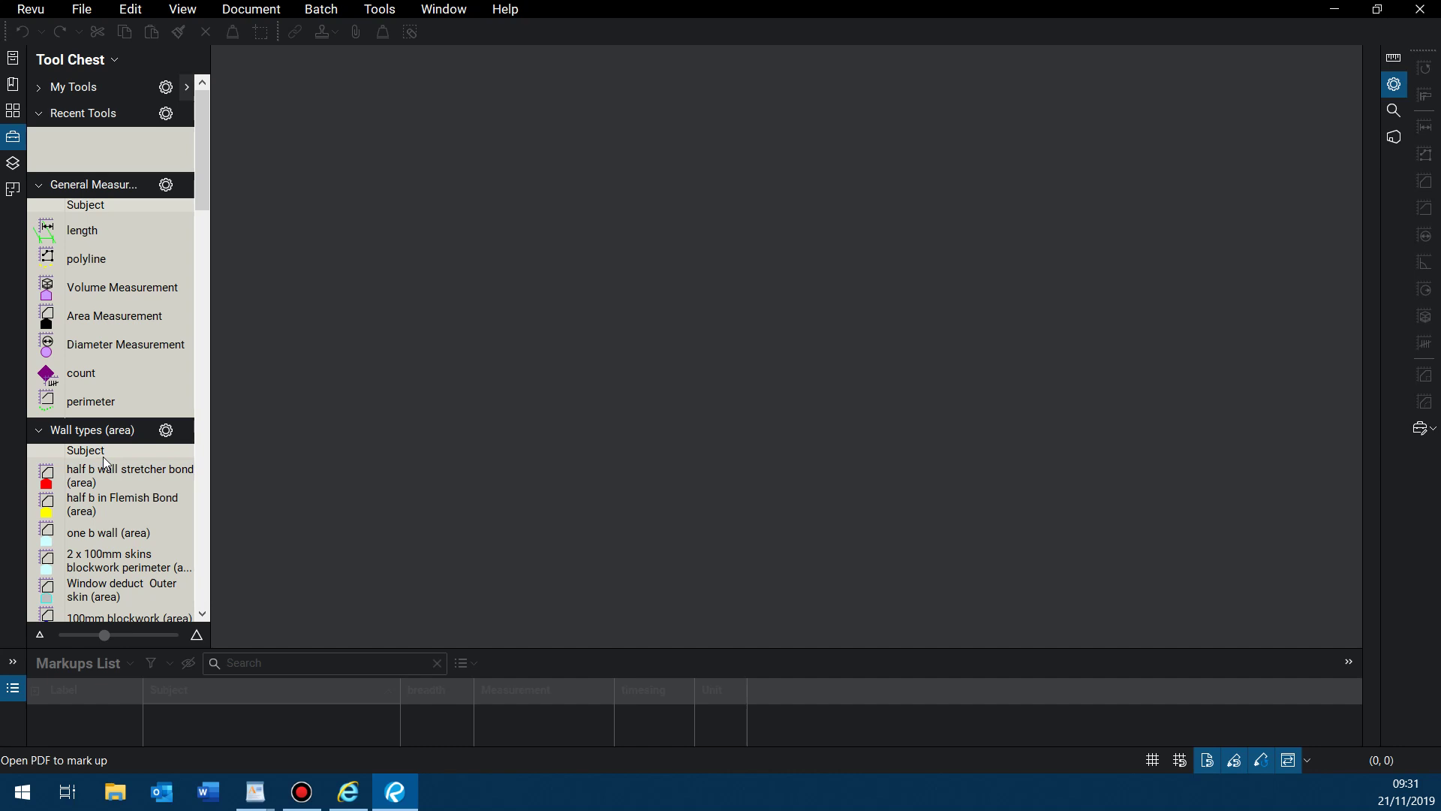
Step: Collapse the General Measurements, wall type and remaining tool sets below them, and switch from the Tool Chest to File Access
left_click(38, 186)
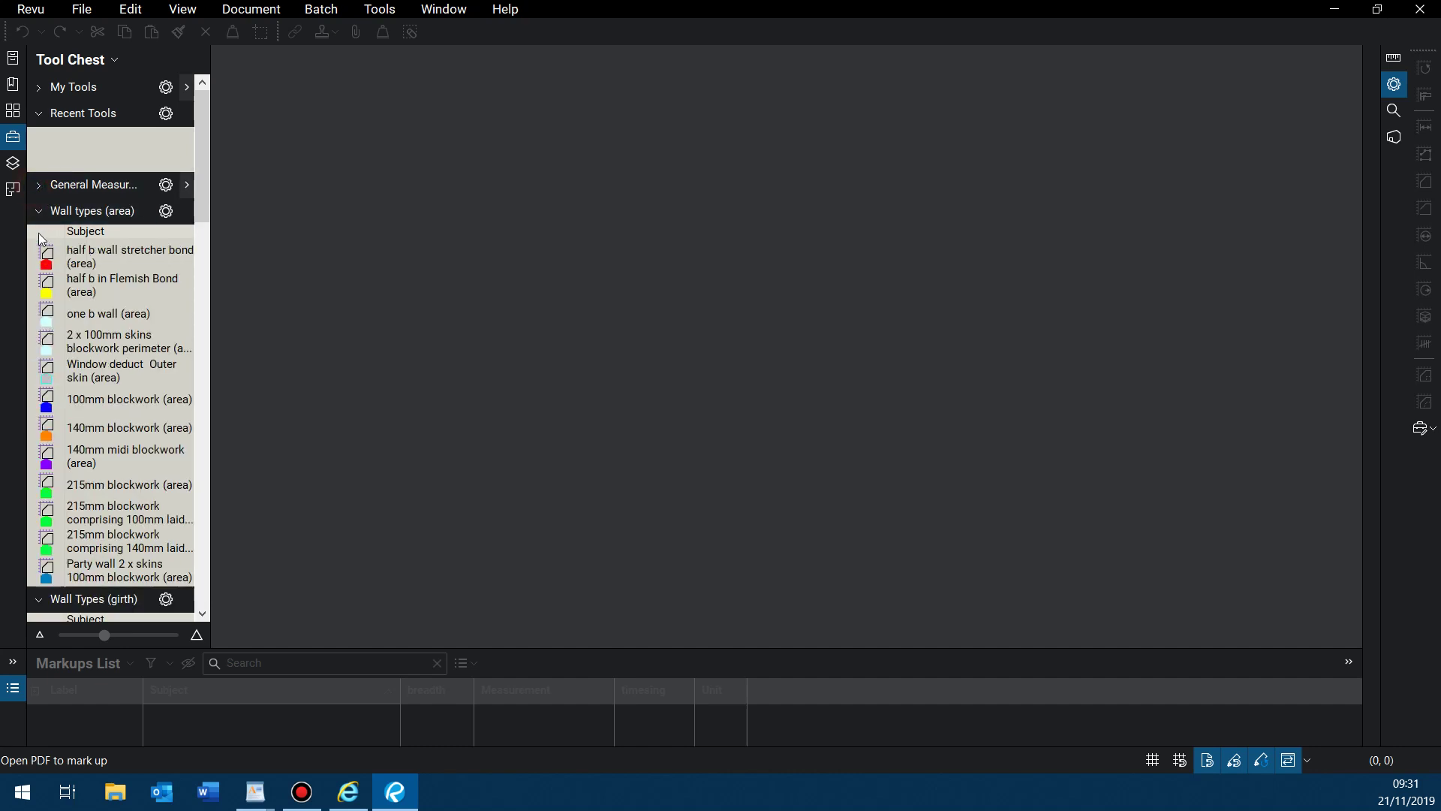
left_click(38, 211)
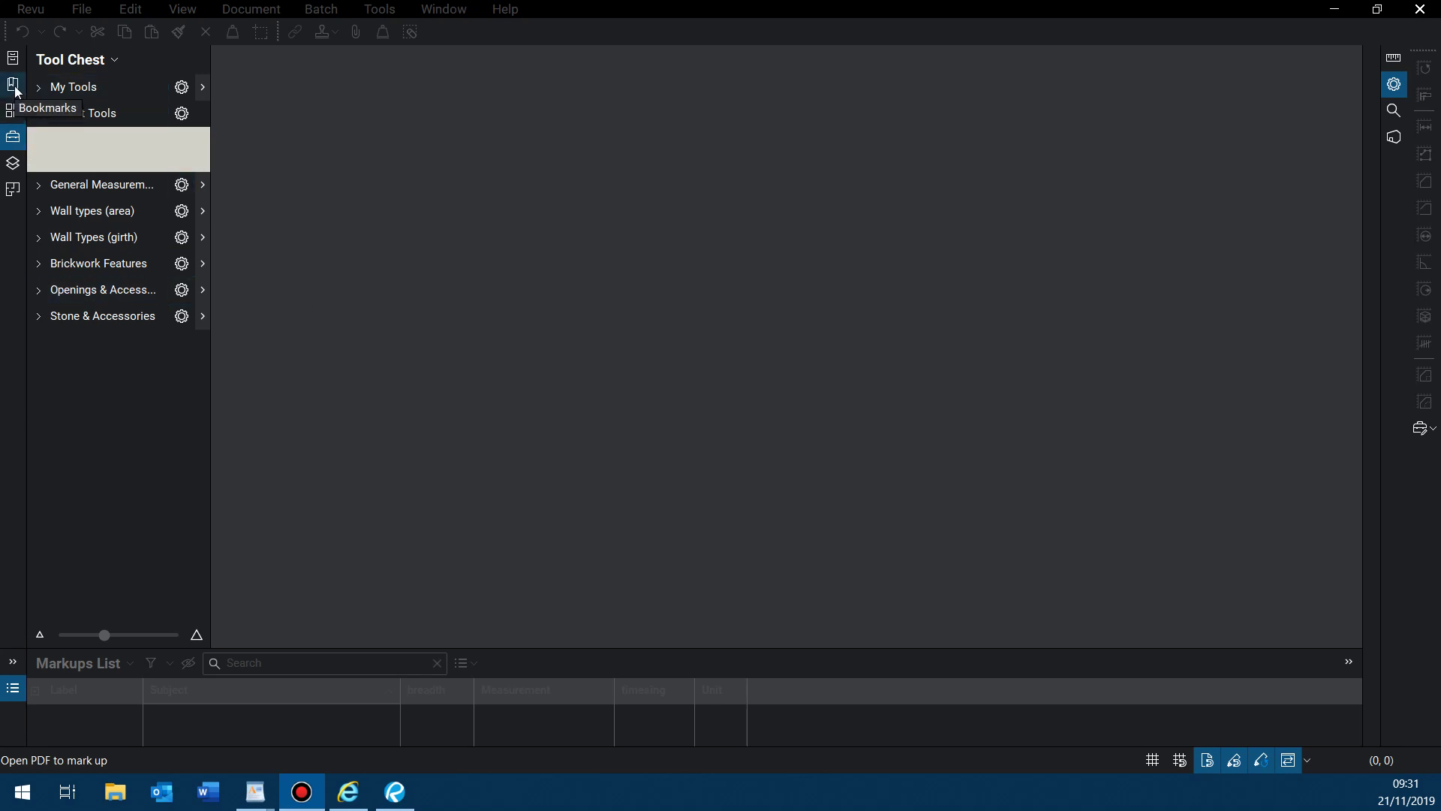
left_click(14, 85)
left_click(13, 58)
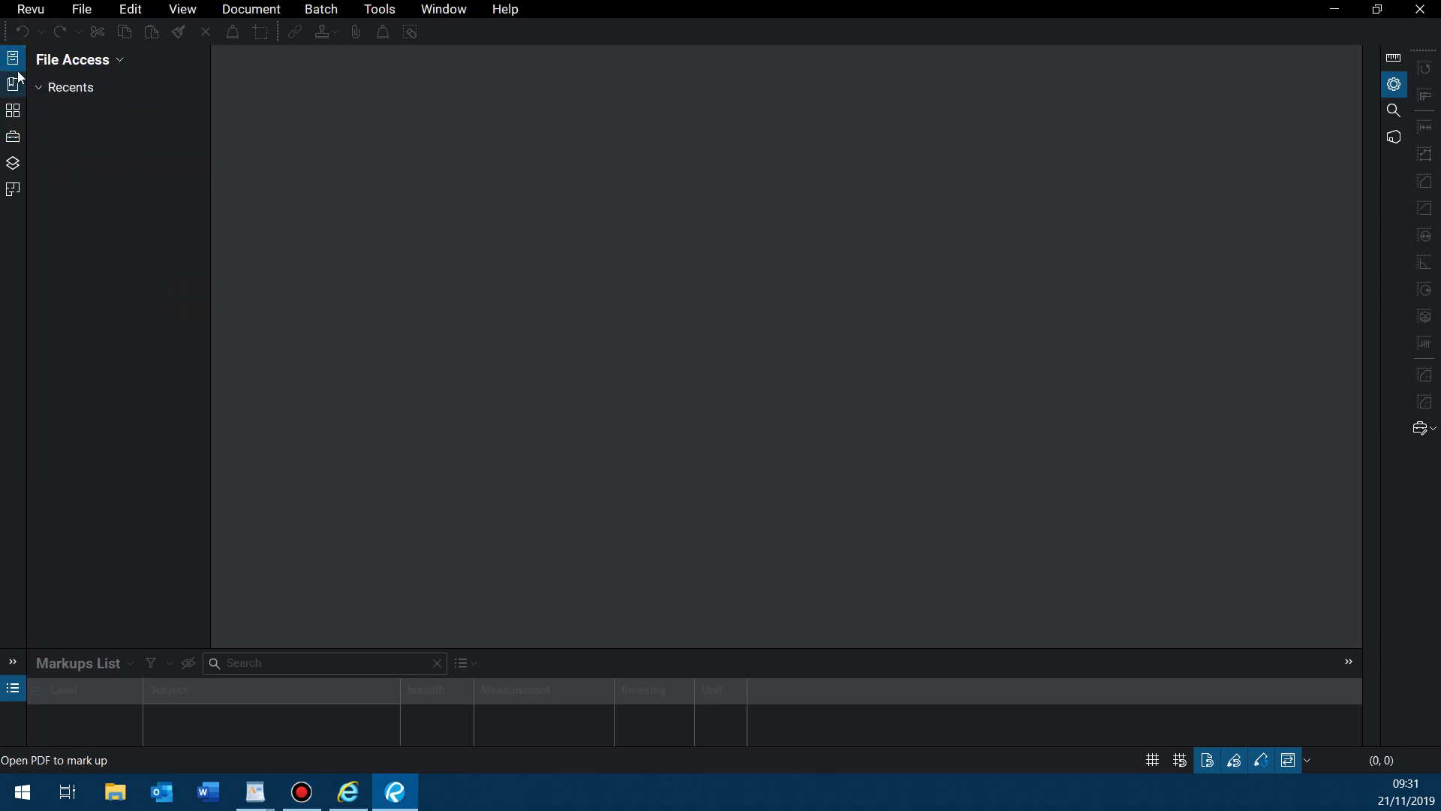
left_click(45, 93)
Step: Widen the side panel holding Measurements and switch it to Properties
left_click_drag(1361, 225, 1243, 261)
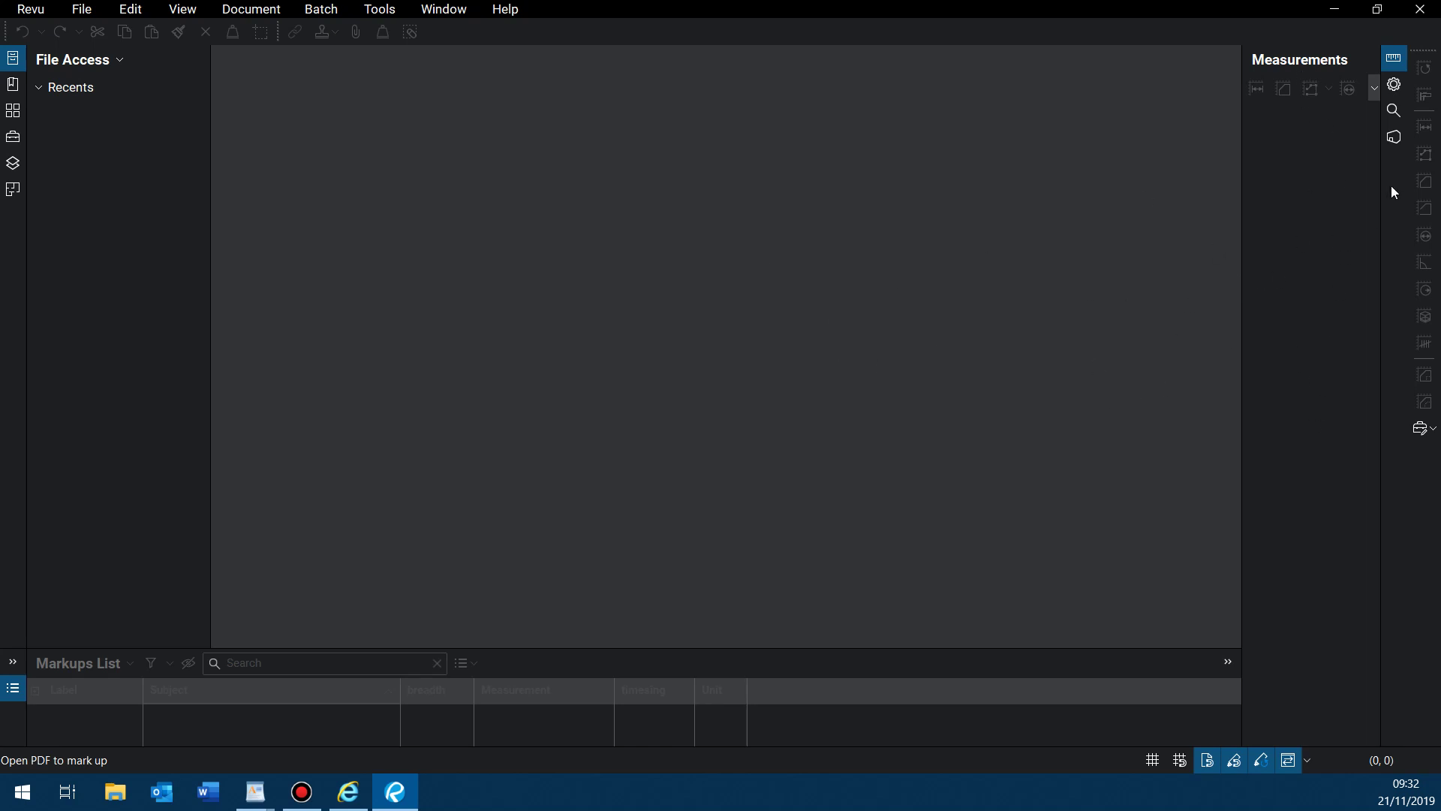
left_click(1393, 86)
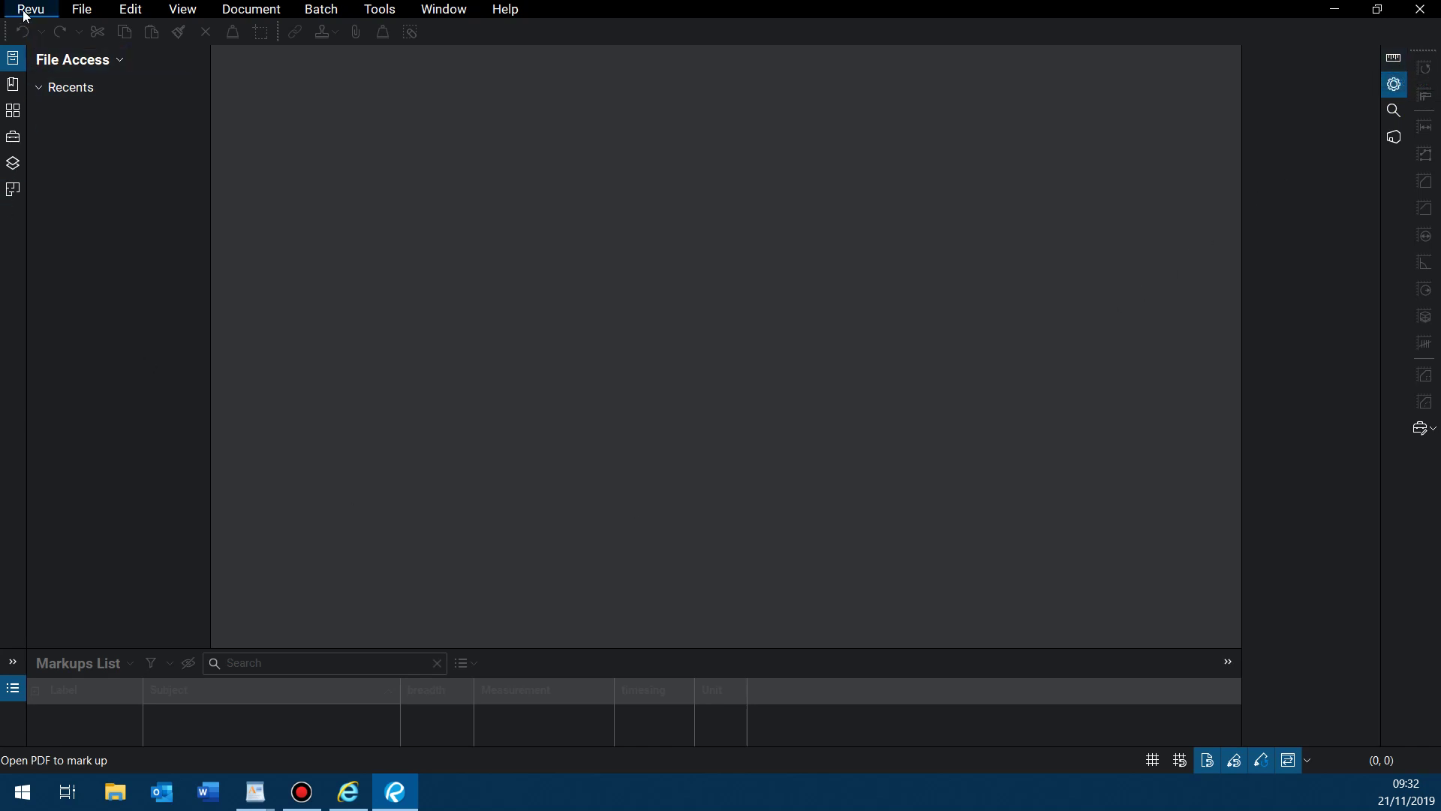
Step: Review the available Measure commands and the list of enabled toolbars without changing any of them
left_click(381, 10)
mouse_move(423, 68)
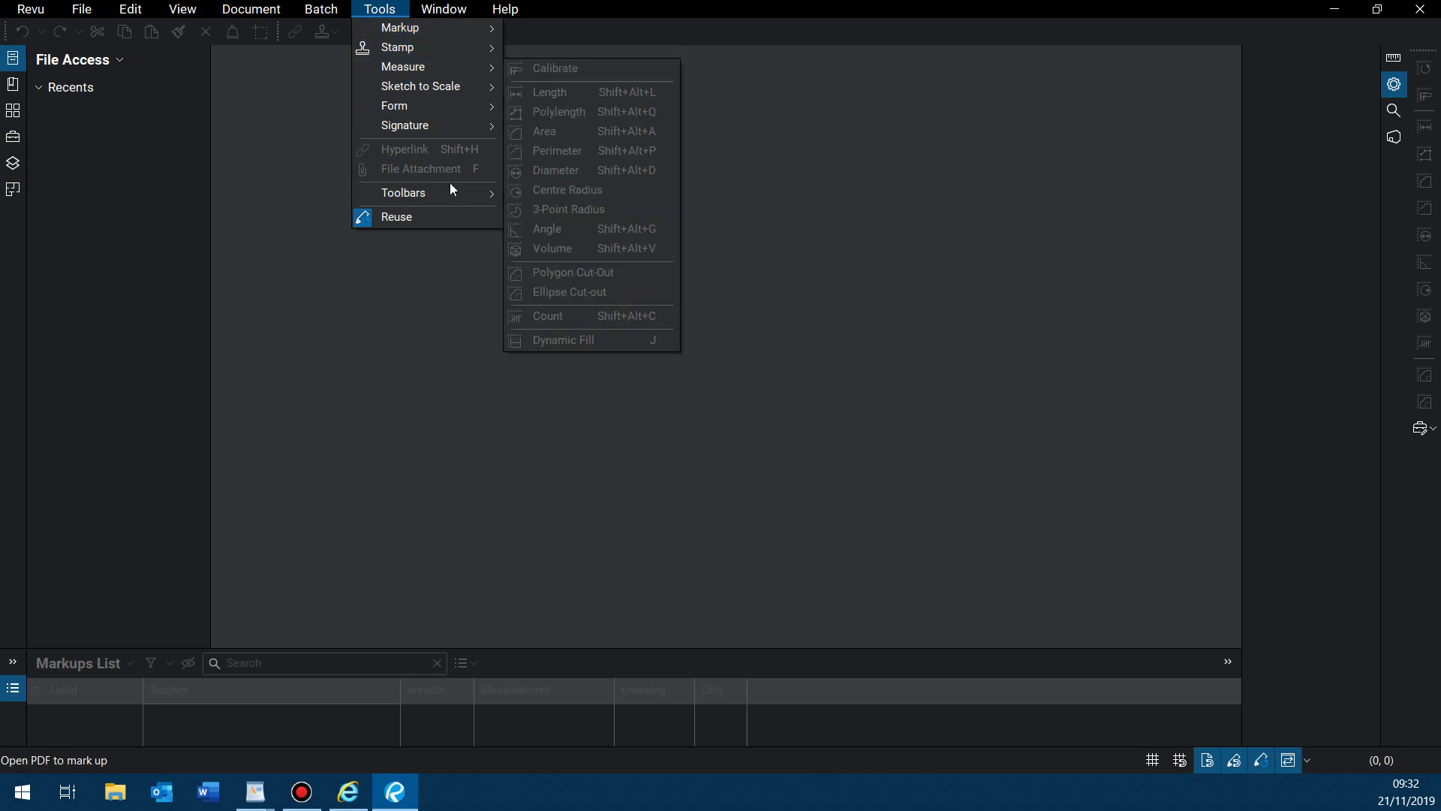
mouse_move(452, 195)
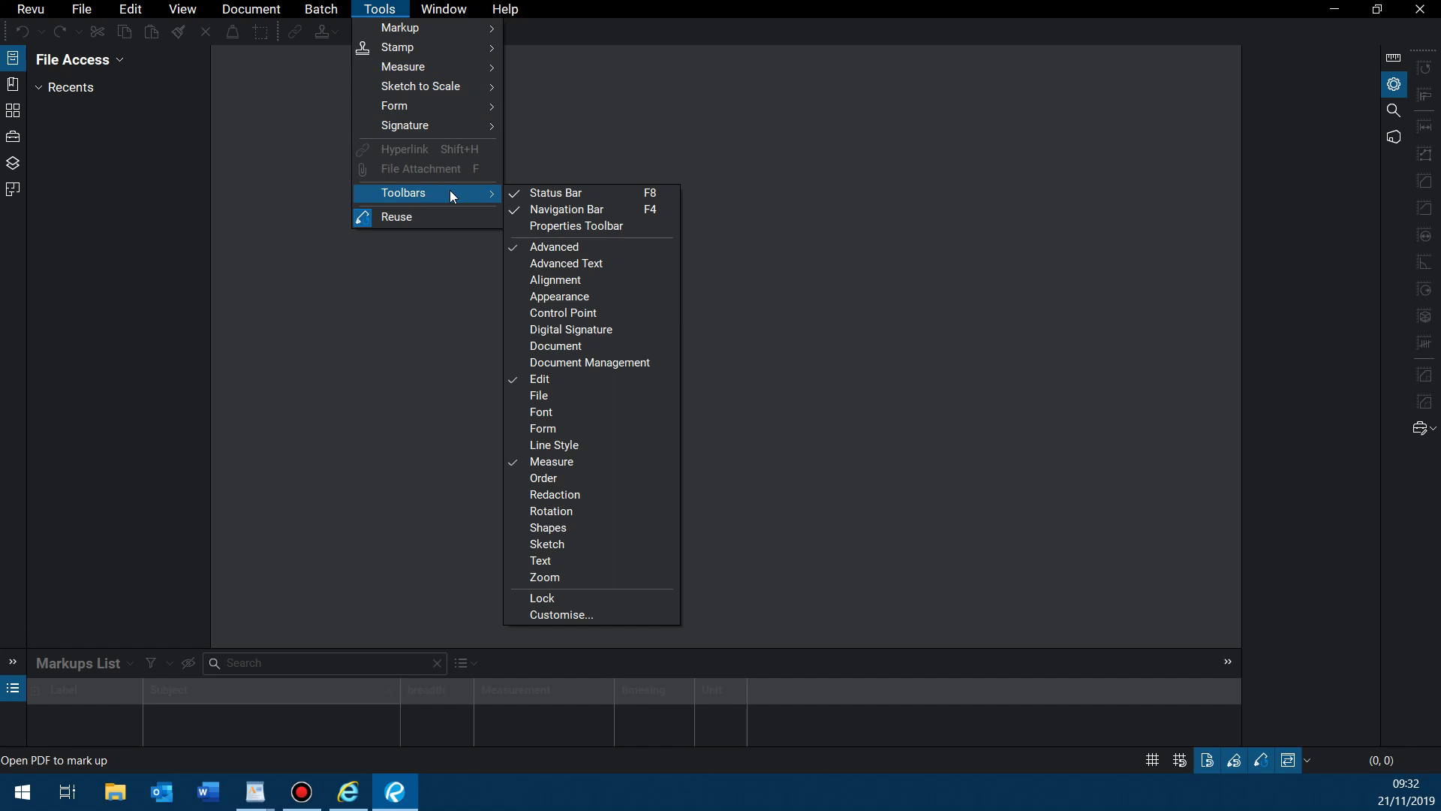
left_click(753, 251)
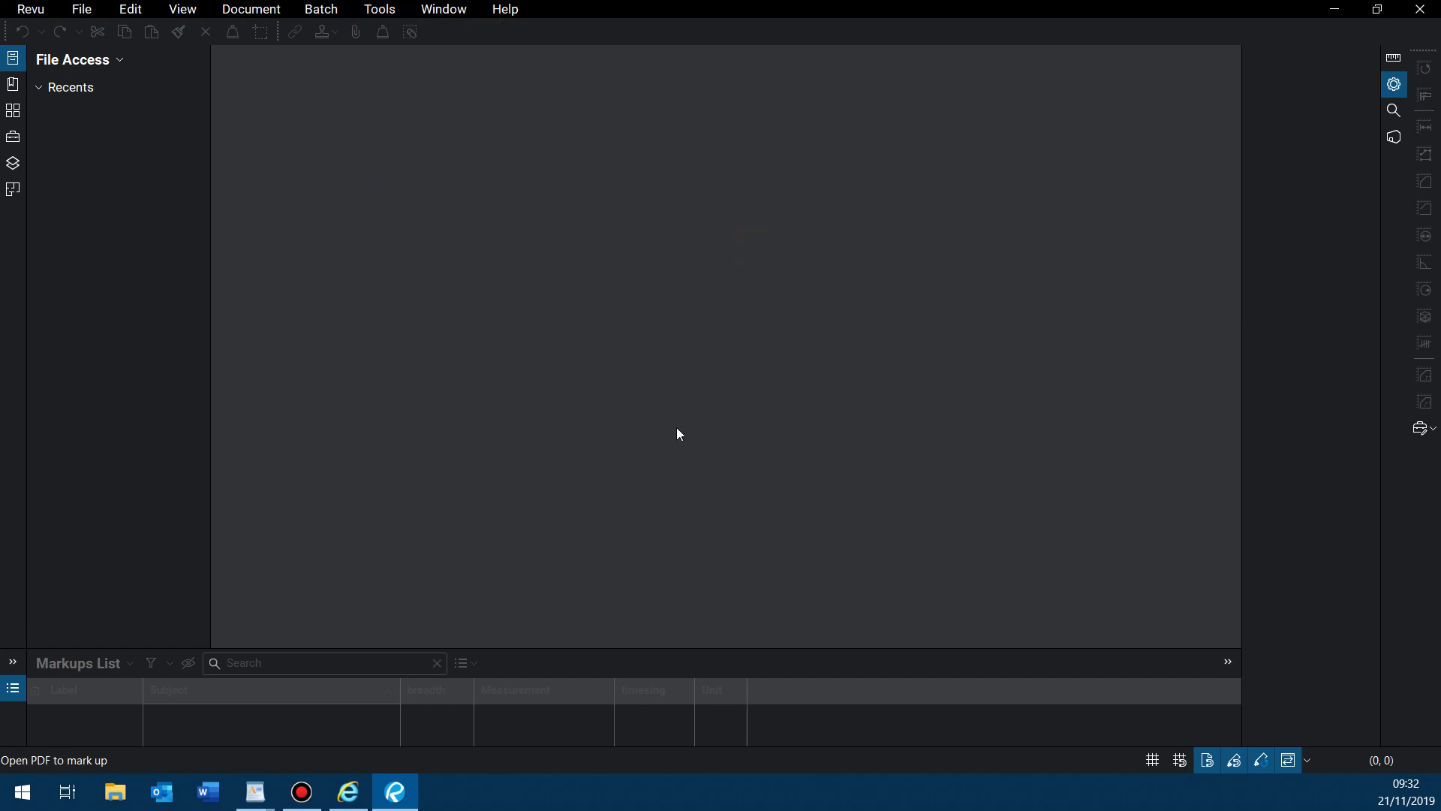
Step: Narrow the File Access panel slightly and enlarge the Markups List to a taller height
left_click_drag(212, 361, 193, 387)
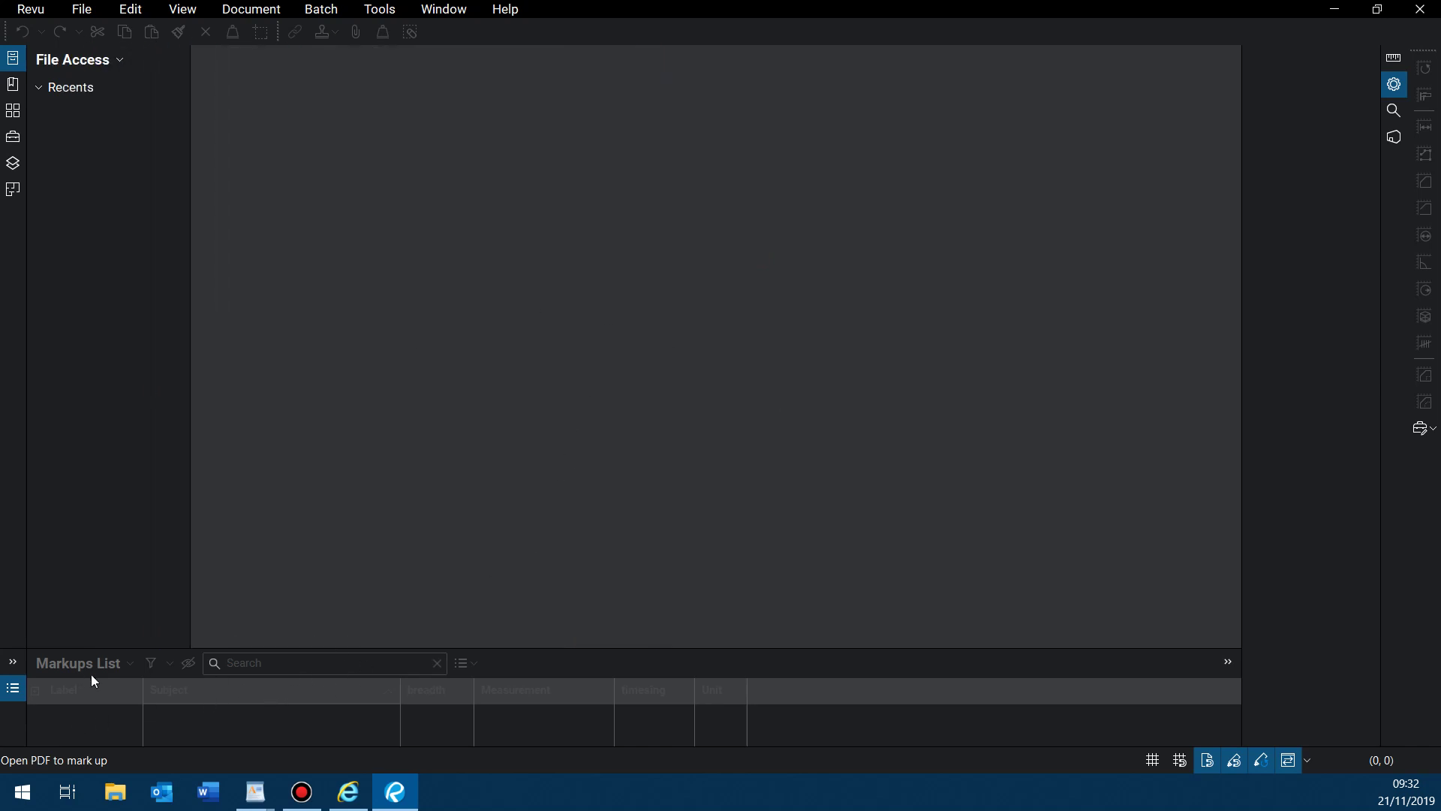
left_click_drag(557, 651, 589, 466)
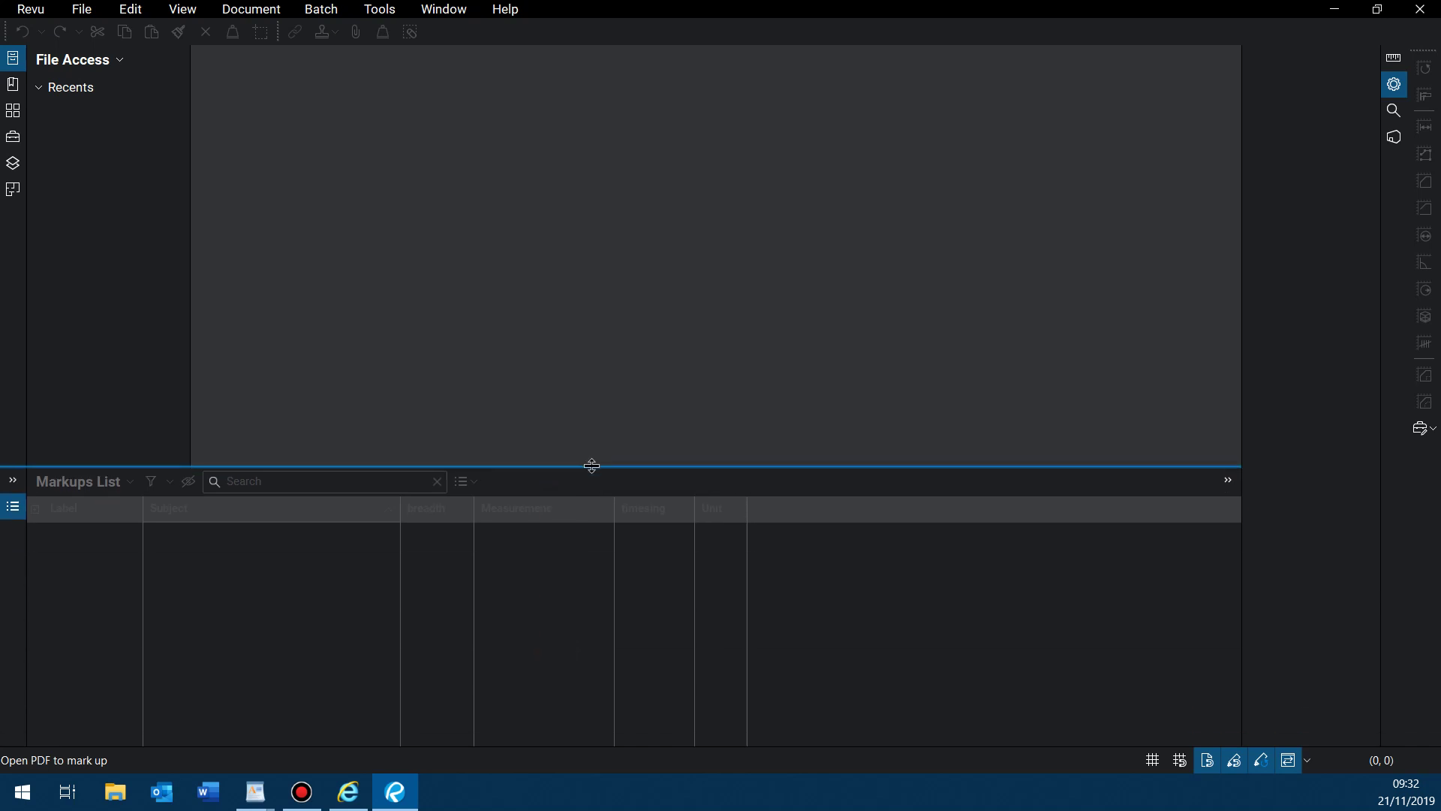